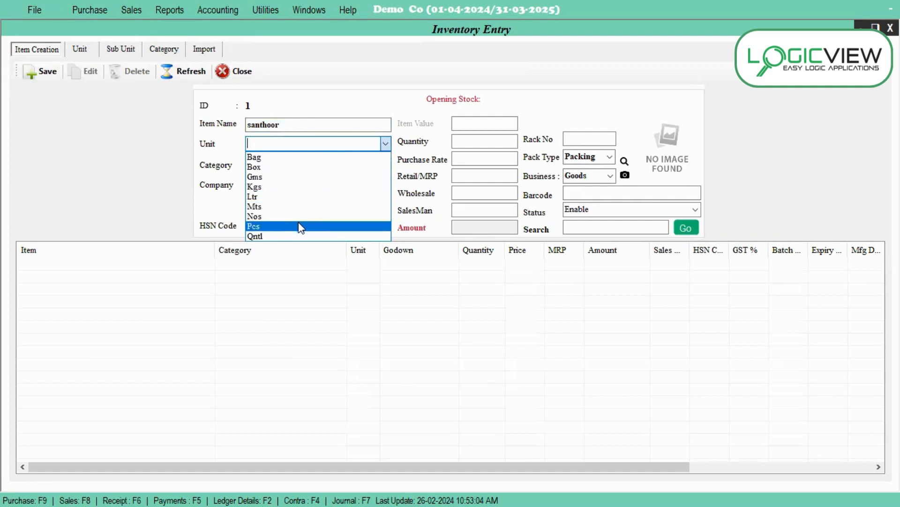
Step: Set the santhoor item's unit to Nos and create a new inventory category named soap
left_click(296, 216)
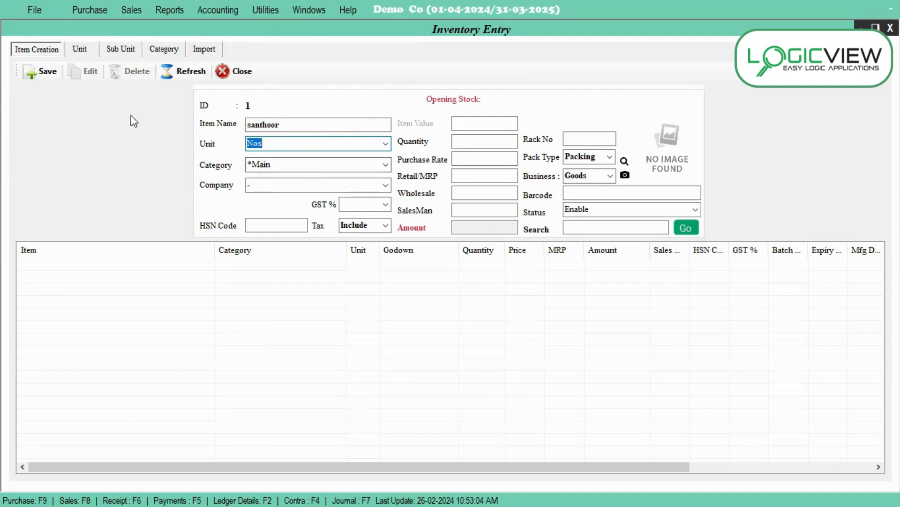
left_click(164, 49)
left_click(630, 109)
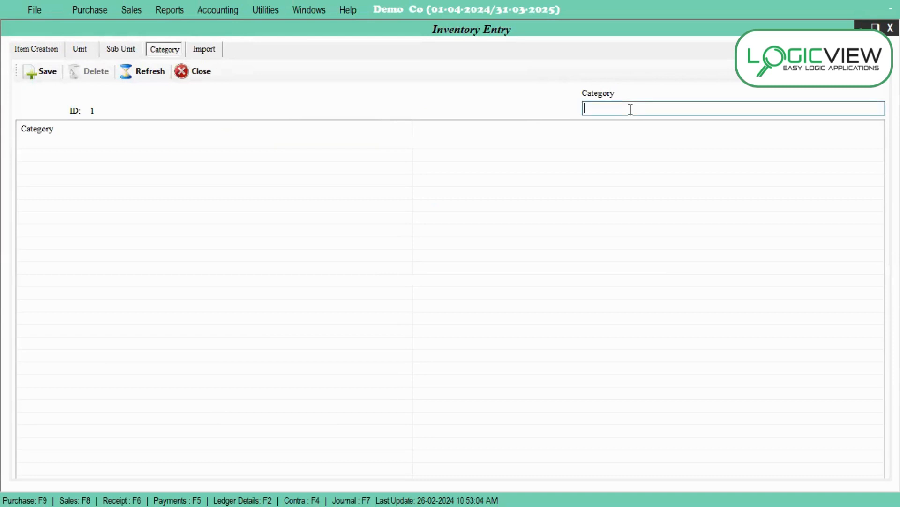
type("sa")
type("oap")
left_click(46, 80)
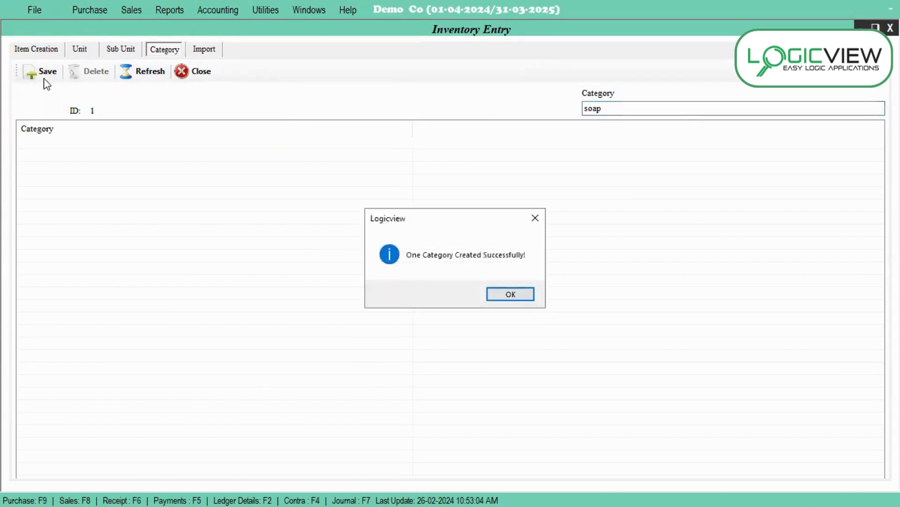
left_click(515, 300)
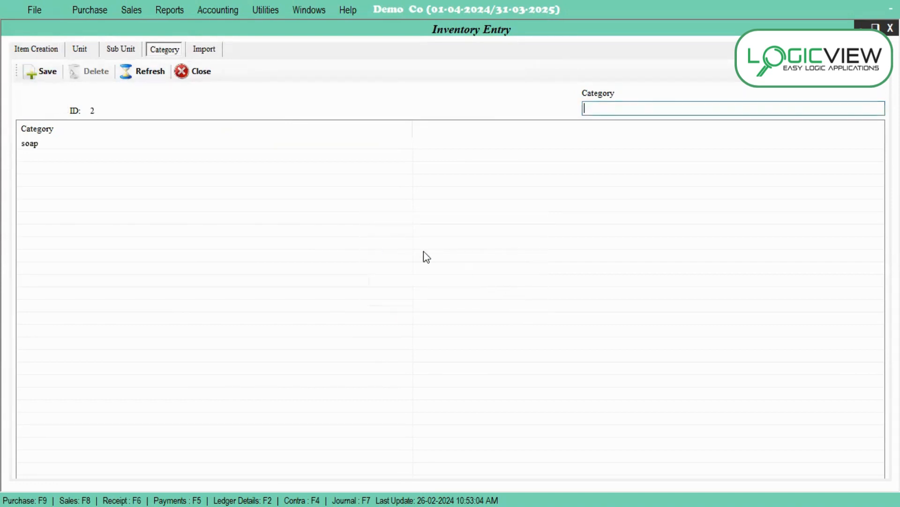
Step: Assign the santhoor item to the soap category with a GST rate of 3%
left_click(44, 53)
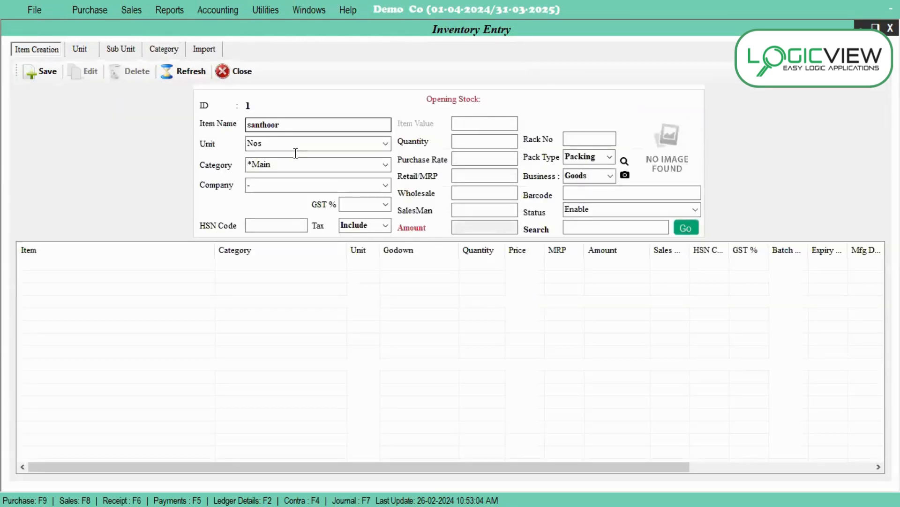
left_click(385, 164)
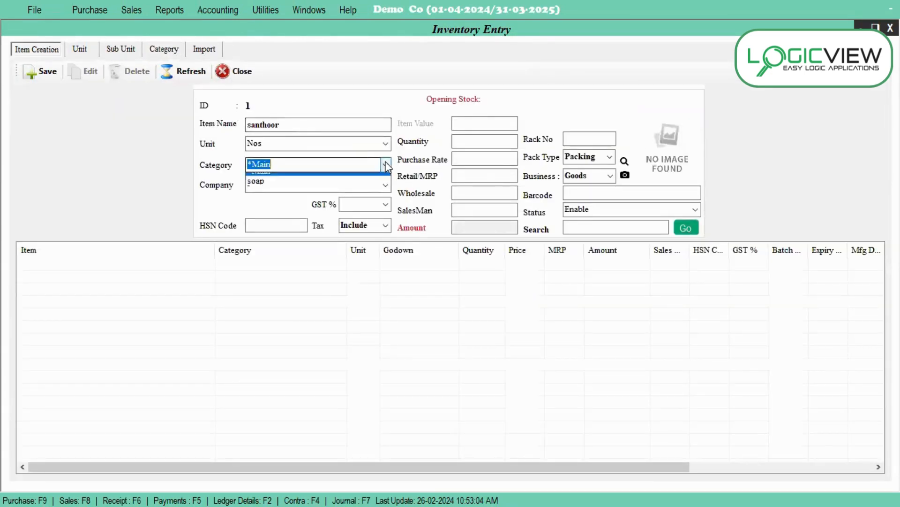
left_click(291, 184)
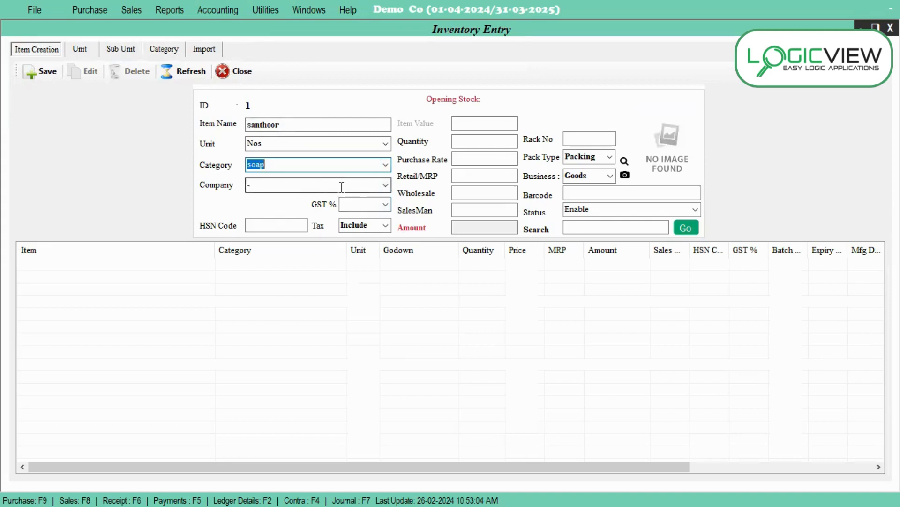
left_click(384, 205)
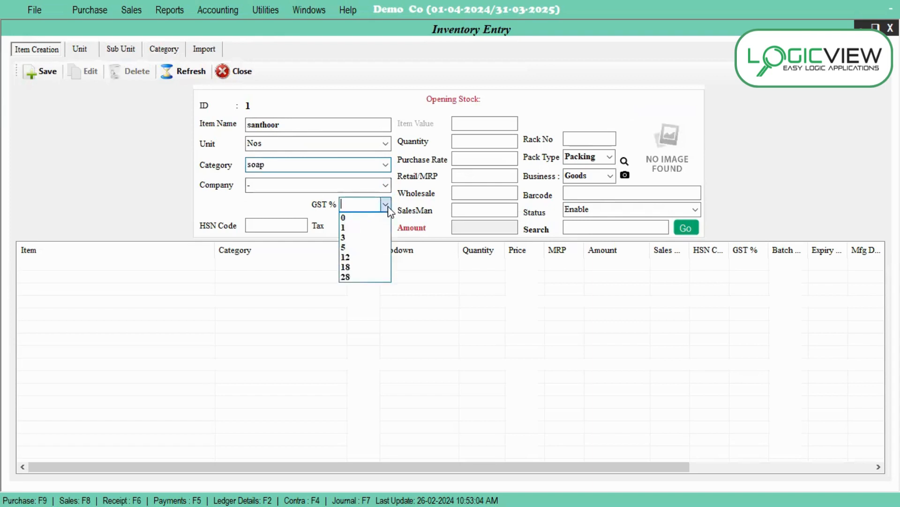
left_click(351, 238)
Step: Enter HSN code 123456 for the santhoor item and set its tax to Include
left_click(270, 224)
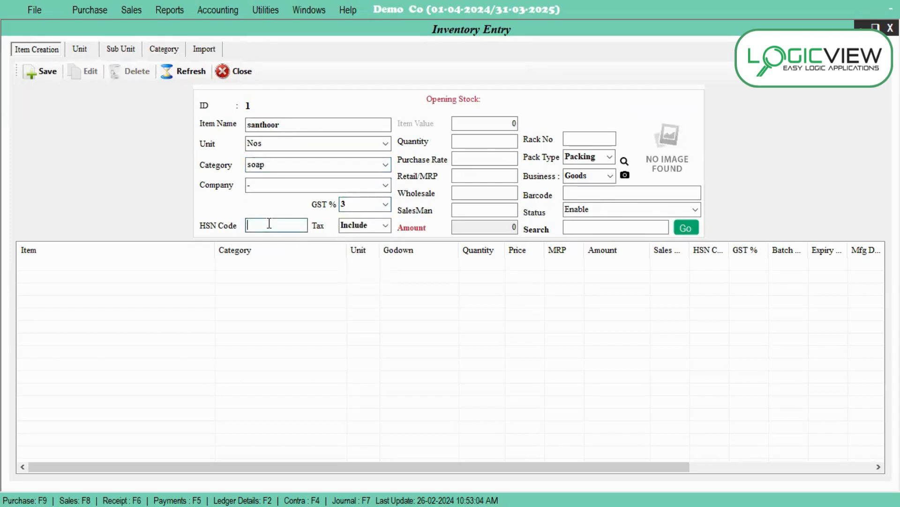
type("123456")
left_click(385, 226)
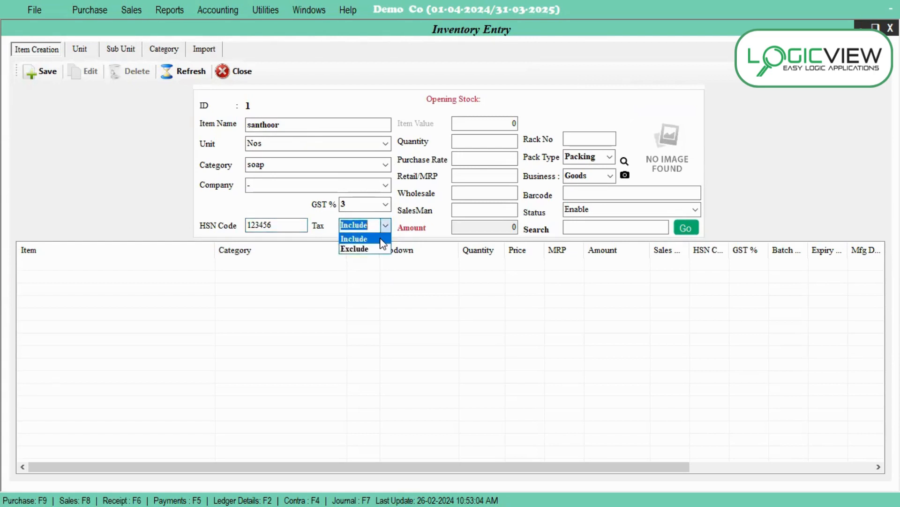
left_click(380, 239)
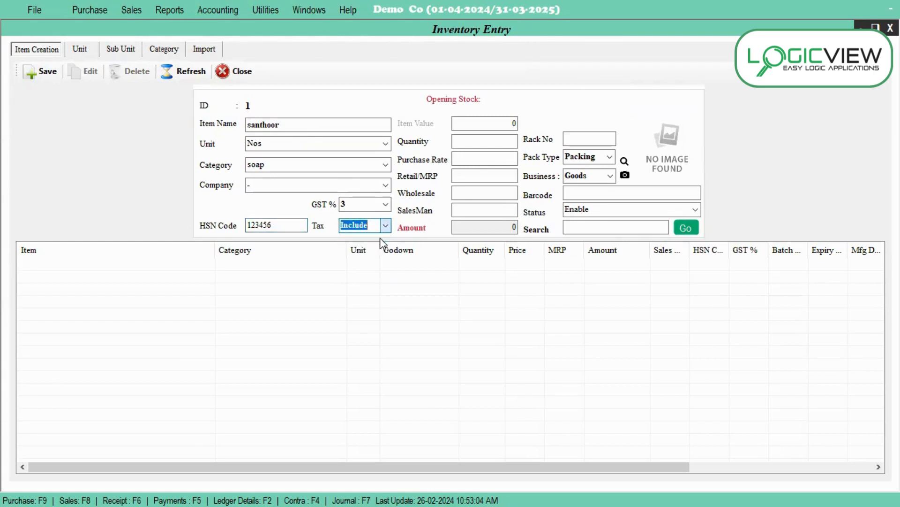
Step: Enter santhoor's opening stock: quantity 60, purchase rate 50, retail/MRP 55, wholesale 54 and salesman price 53
left_click(503, 146)
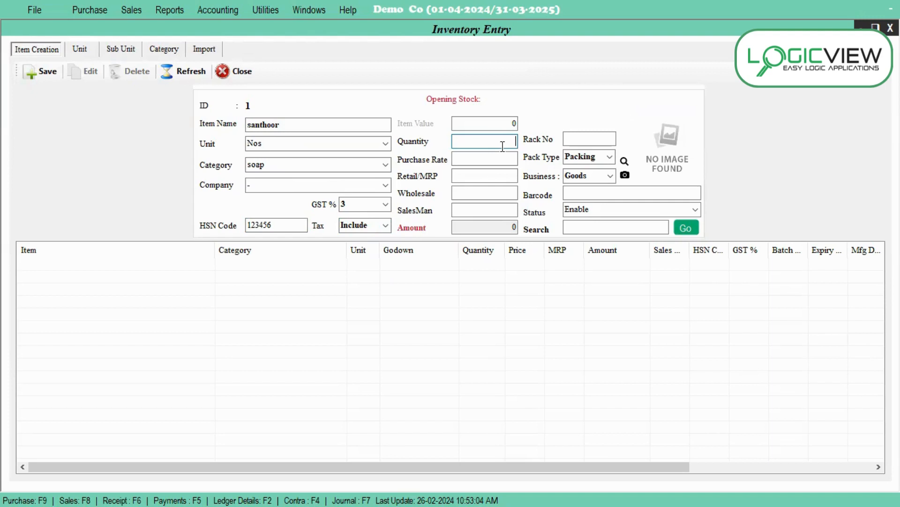
type("60")
left_click(516, 158)
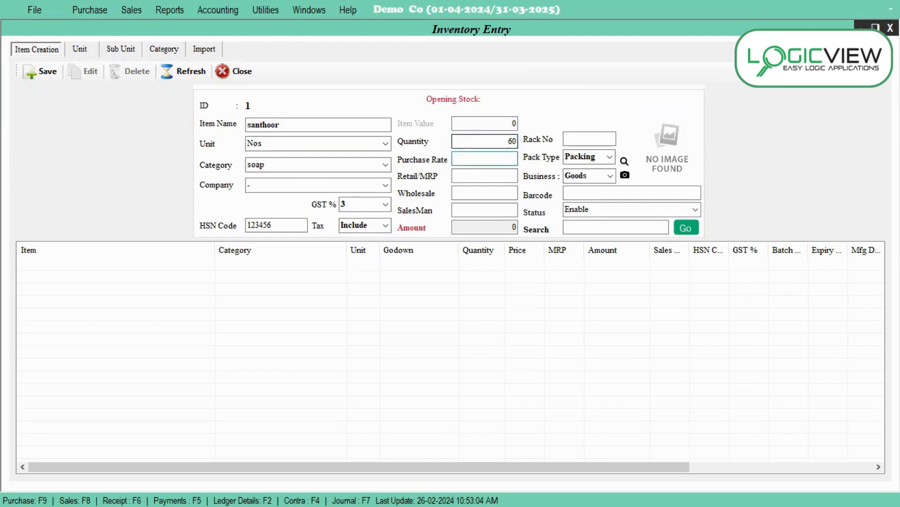
type("50")
left_click(516, 176)
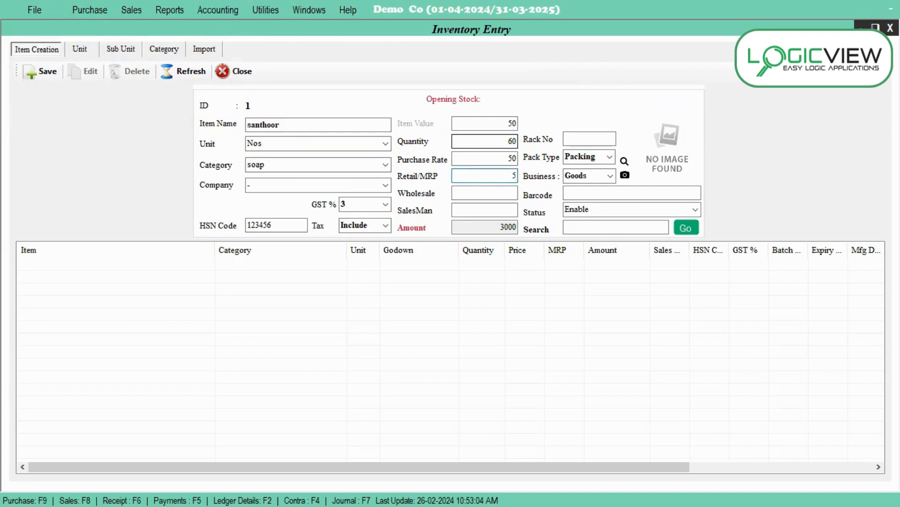
key("Tab")
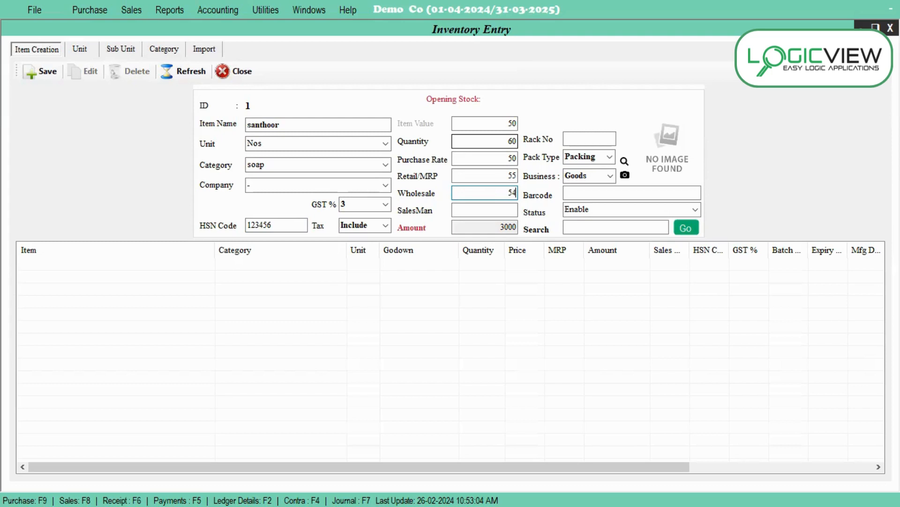
key("Tab")
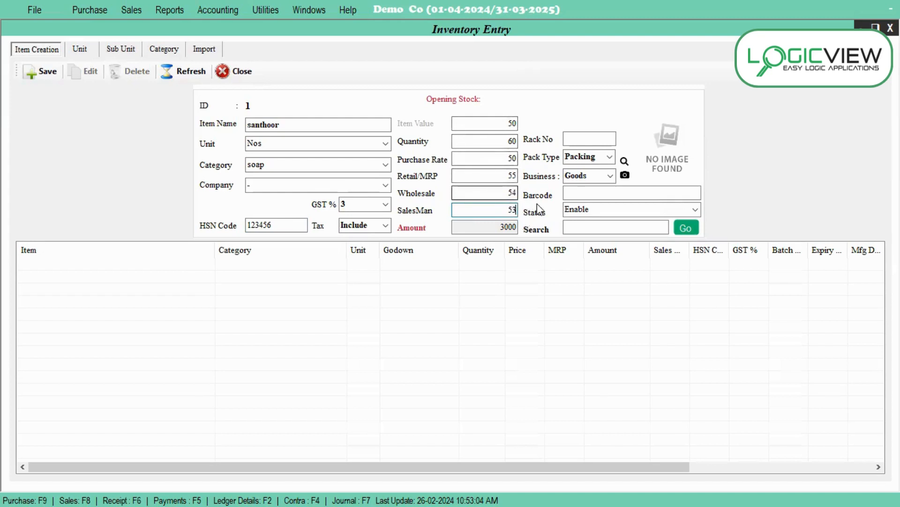
Step: Set rack number 1, pack type Packing, business type Goods and barcode 123, and save the santhoor item
left_click(583, 137)
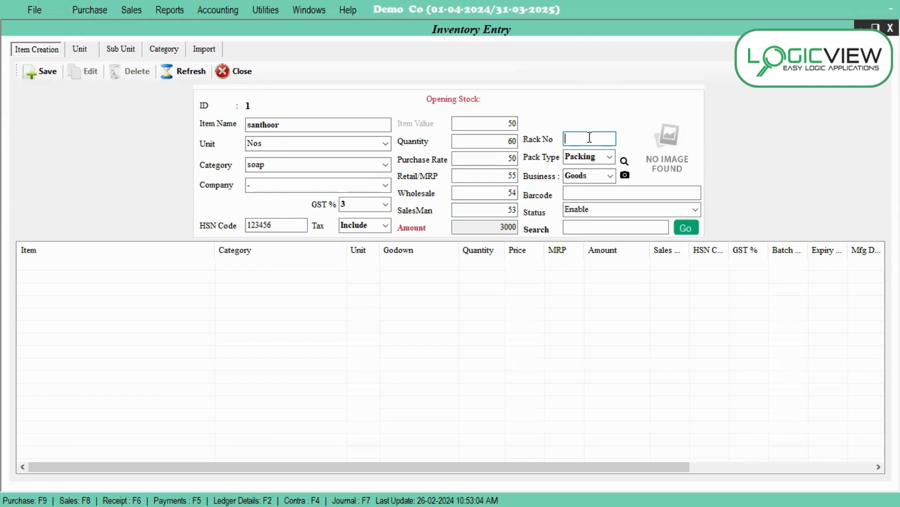
type("1")
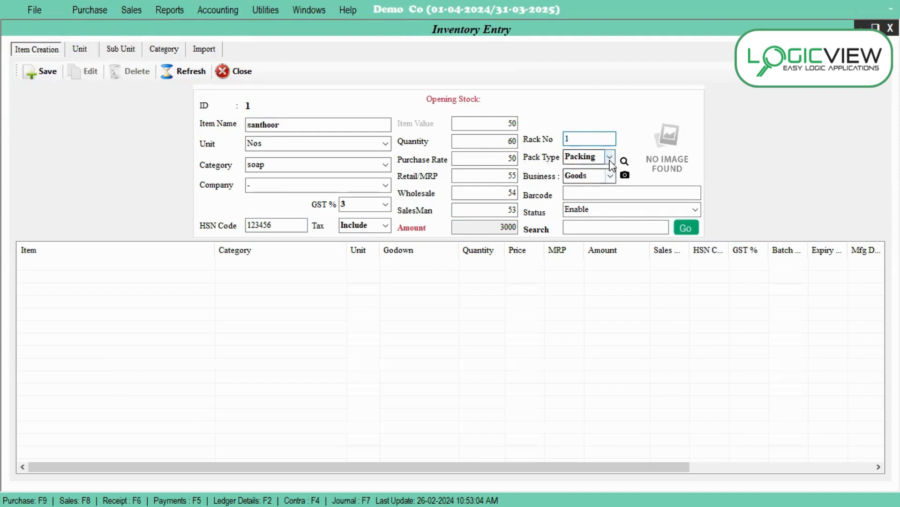
left_click(609, 157)
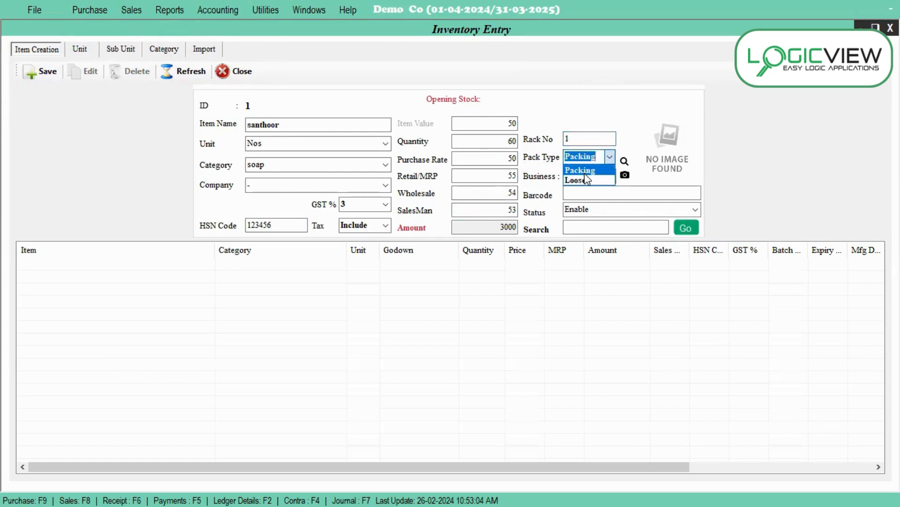
key("Return")
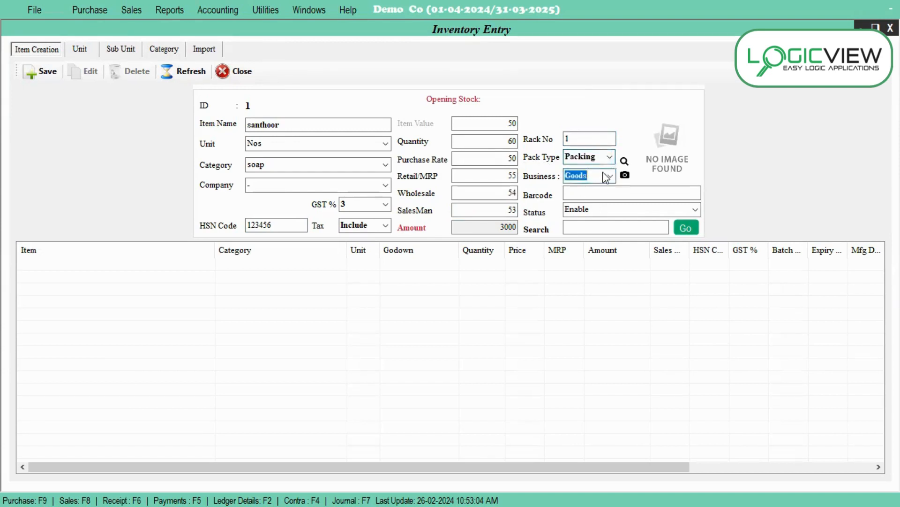
left_click(611, 177)
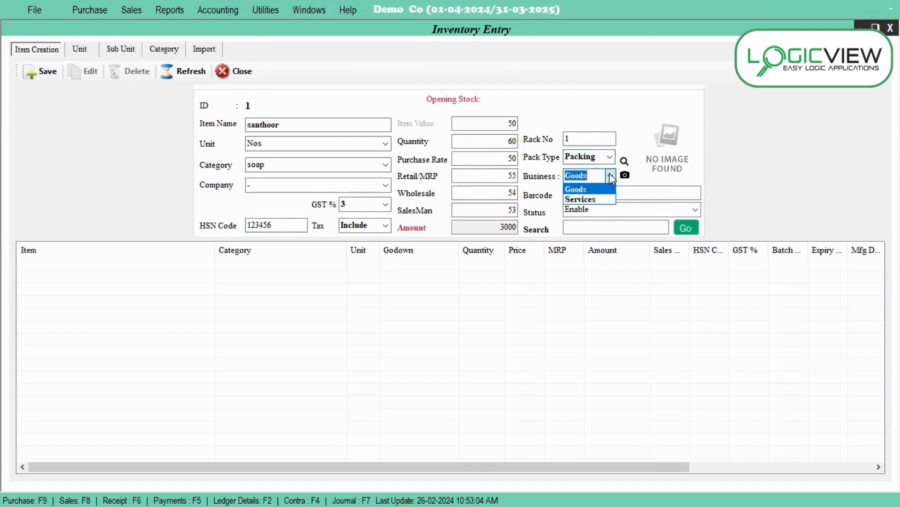
left_click(594, 190)
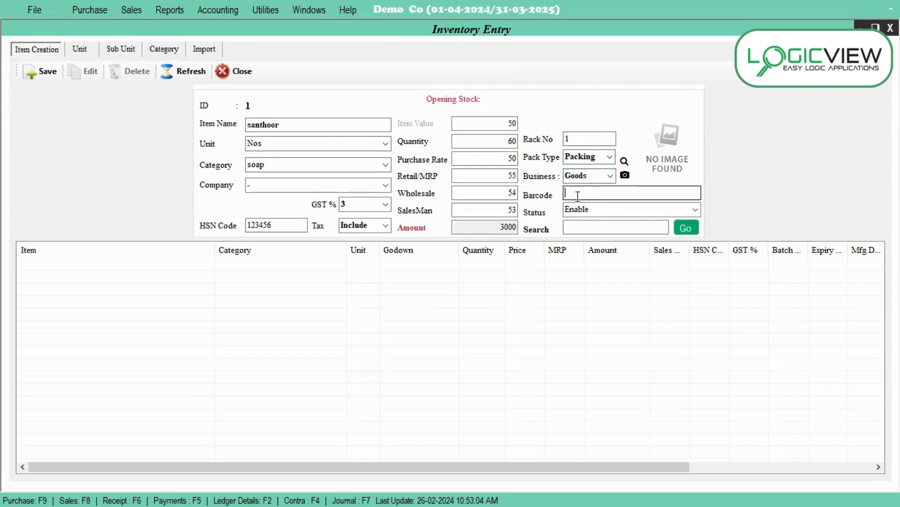
type("123")
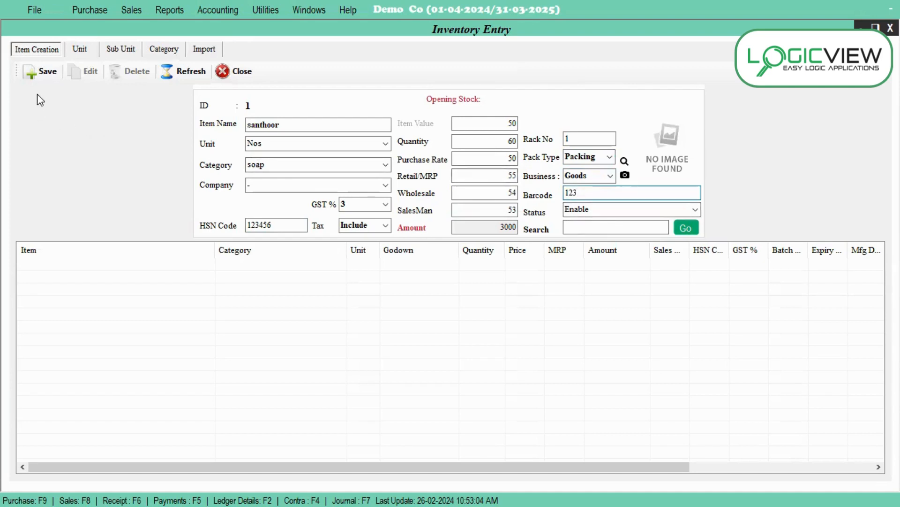
left_click(41, 74)
left_click(509, 295)
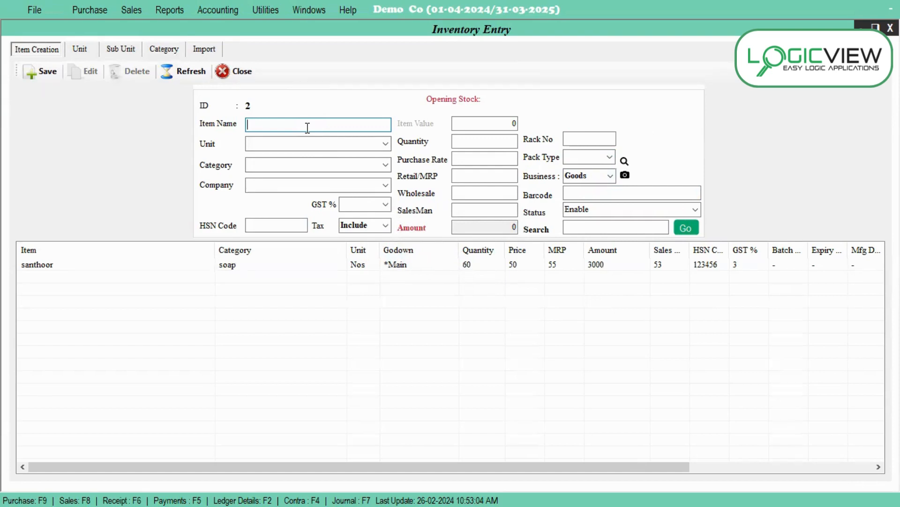
Step: Start a second item named lux with unit Nos and category soap
type("In")
key("Tab")
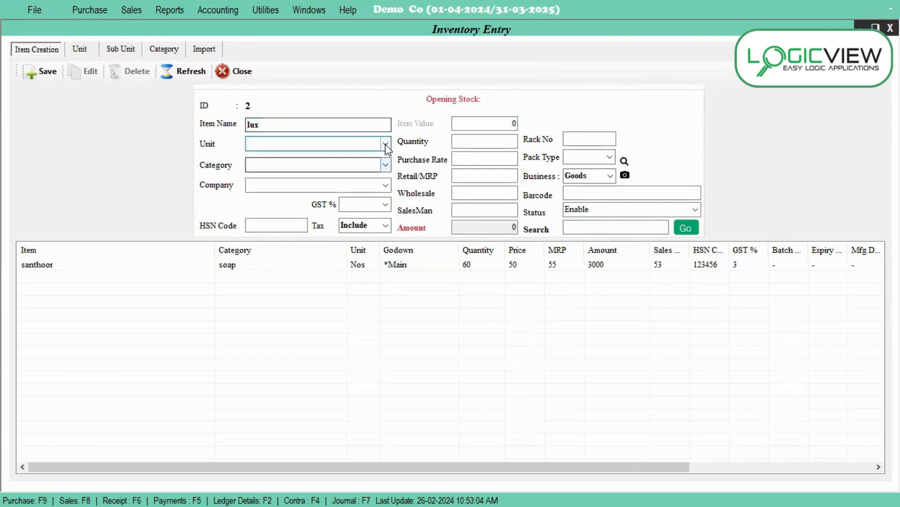
left_click(385, 143)
left_click(281, 216)
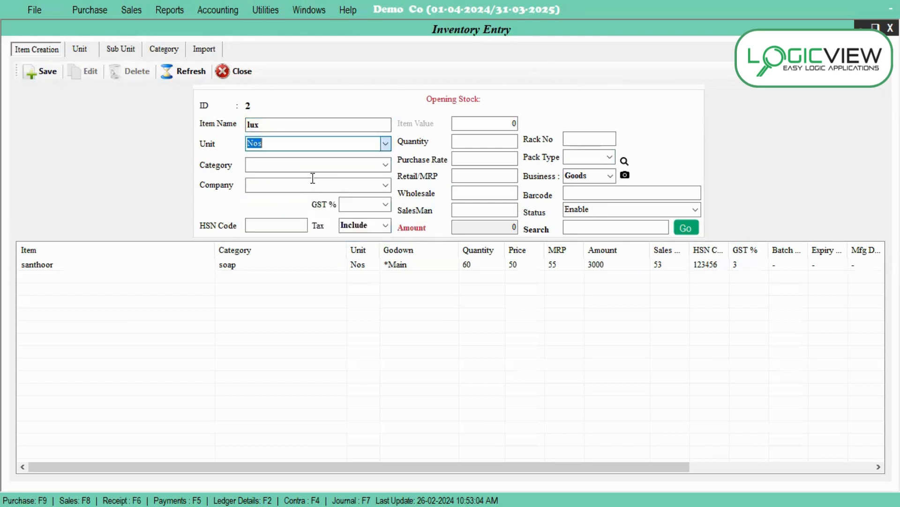
left_click(341, 171)
left_click(386, 165)
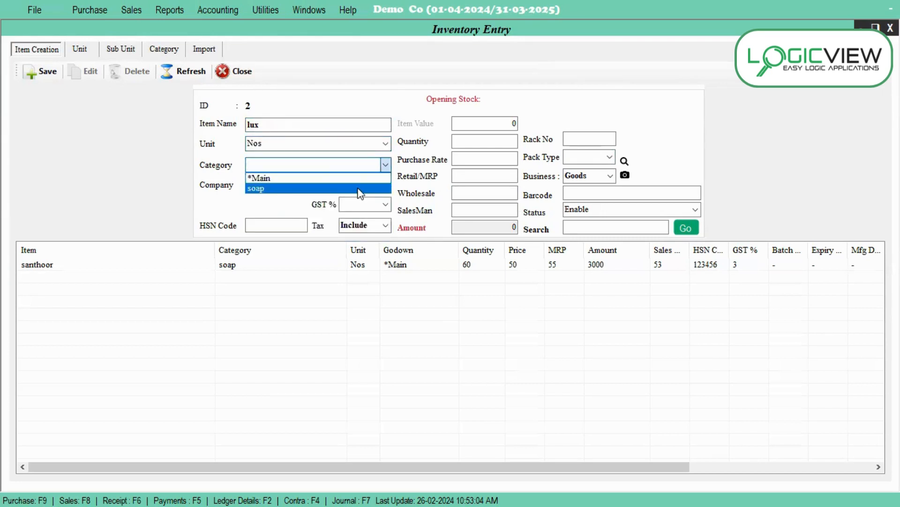
left_click(372, 188)
Step: Set the lux item's GST rate to 3% and its HSN code to 1123
left_click(370, 204)
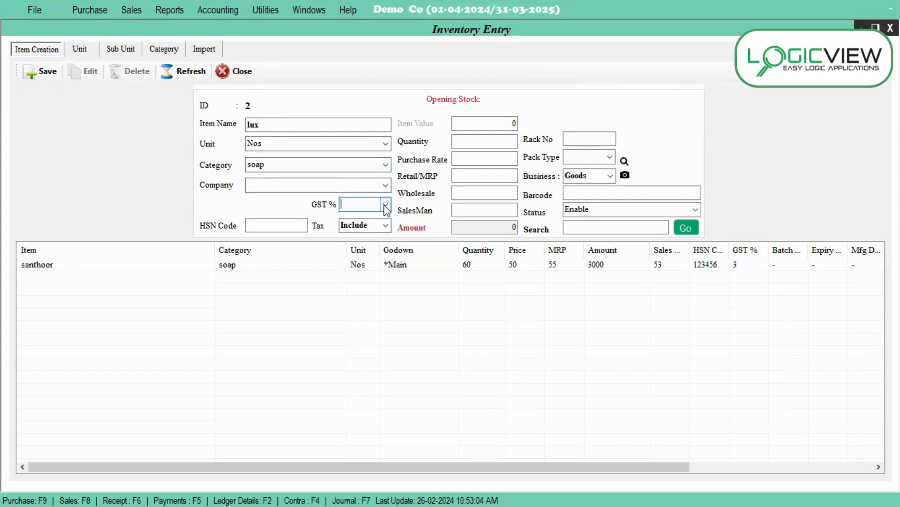
left_click(385, 204)
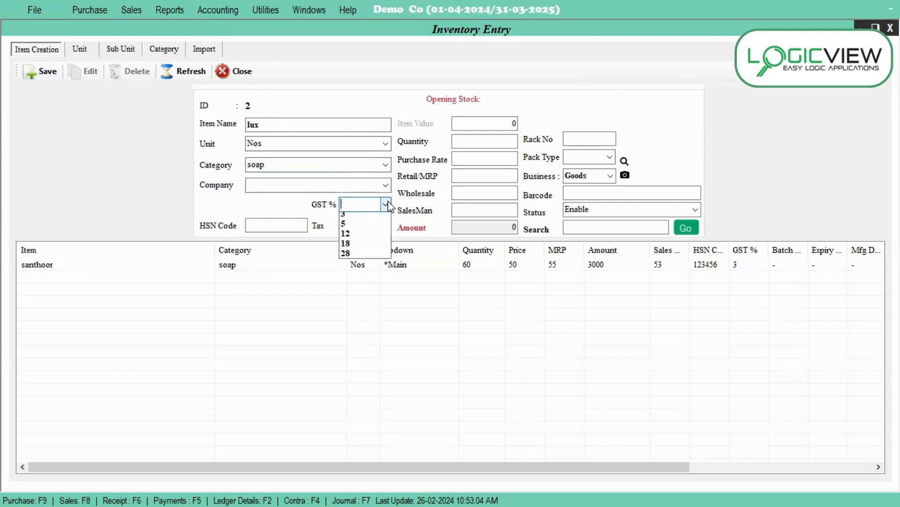
left_click(386, 205)
left_click(387, 205)
left_click(356, 225)
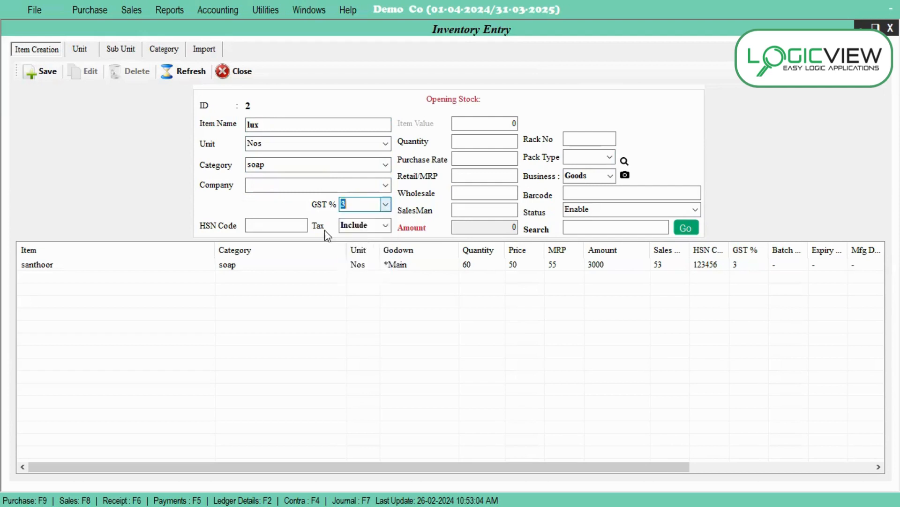
left_click(289, 225)
type("11")
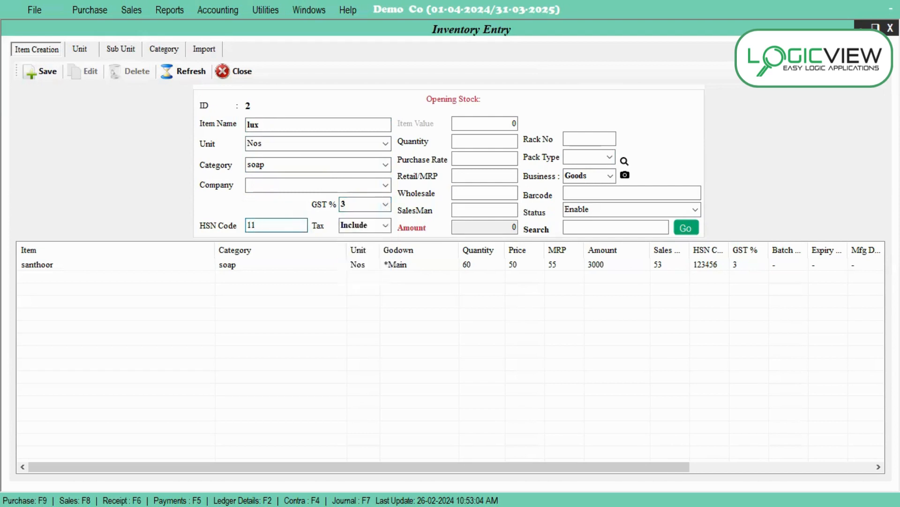
type("23")
Step: Enter lux's opening stock: quantity 20, purchase rate 30, retail/MRP 35, wholesale 34 and salesman price 33
left_click(485, 144)
type("20")
key("Return")
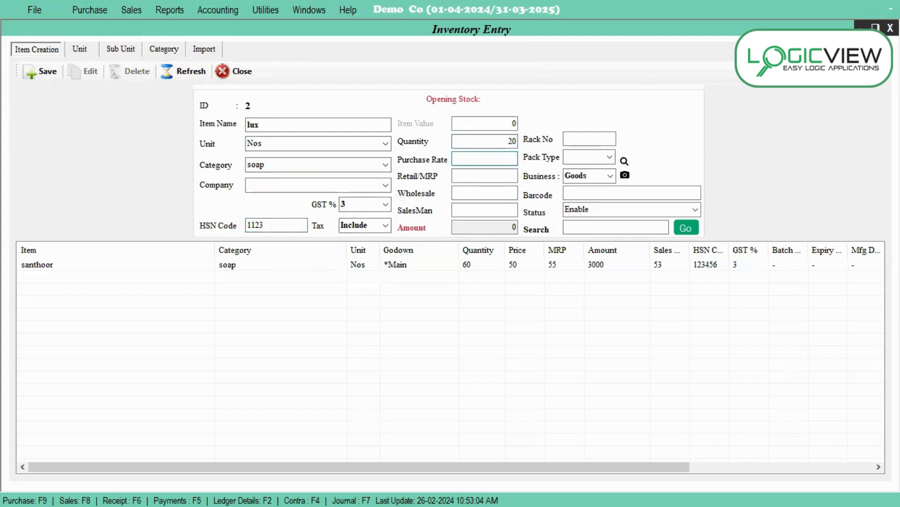
type("30")
key("Return")
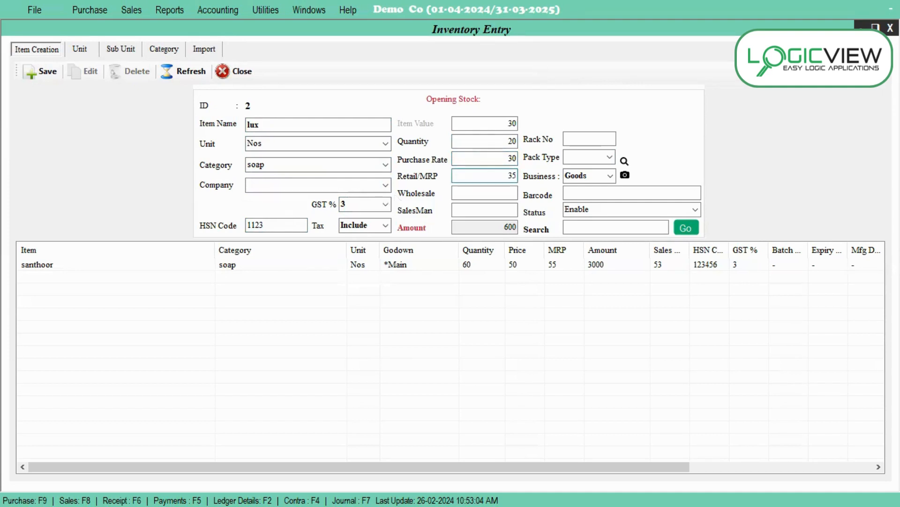
type("3")
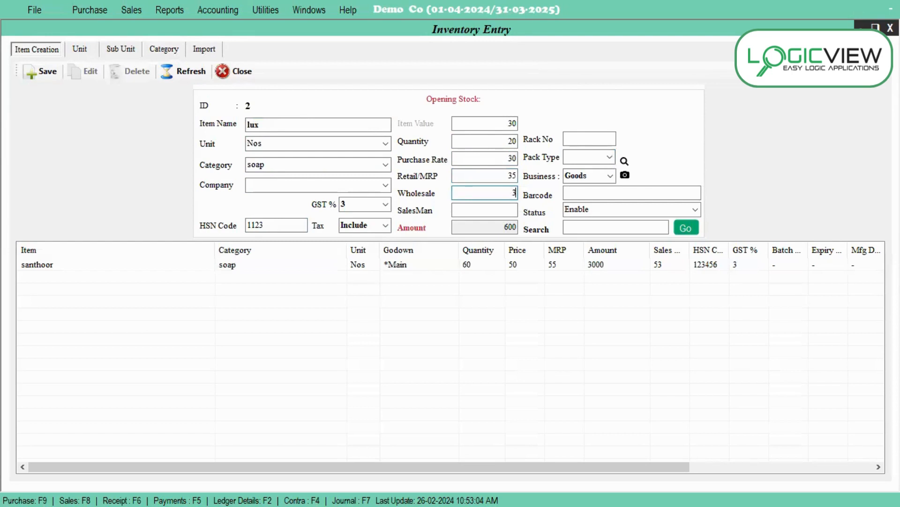
type("4")
key("Return")
type("33")
key("Return")
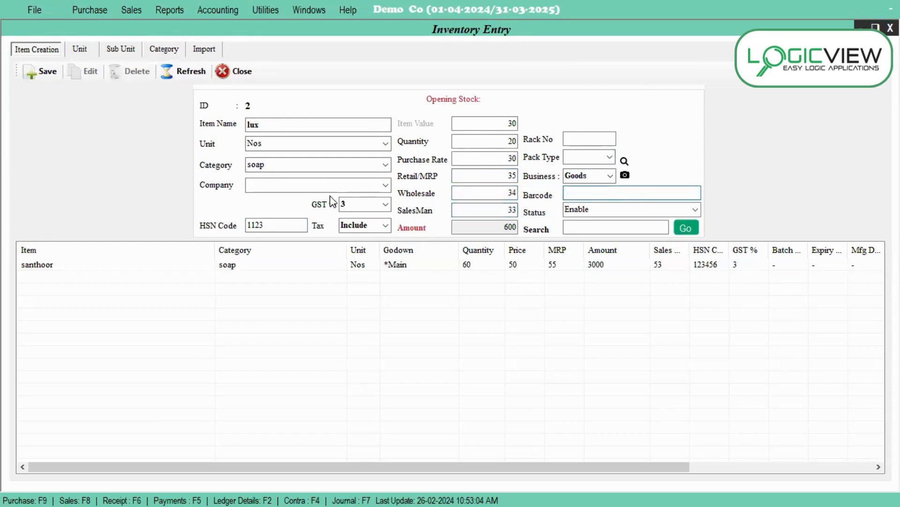
Step: Set lux's rack number to 2 and its pack type to Packing, and save the item
left_click(580, 138)
type("2")
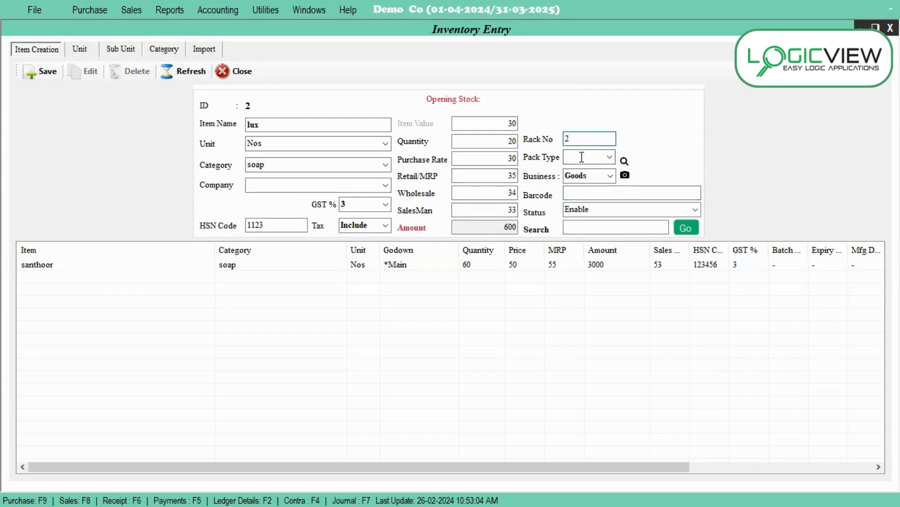
double_click(610, 159)
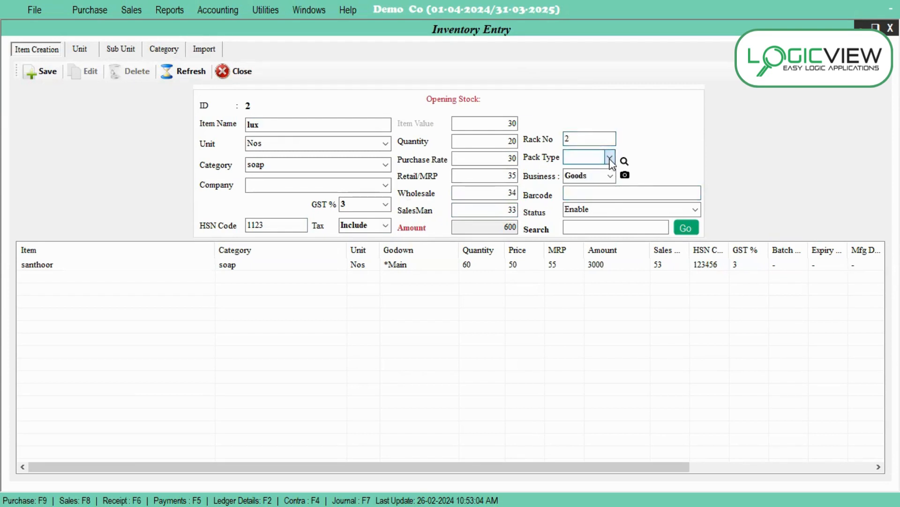
left_click(610, 160)
left_click(607, 169)
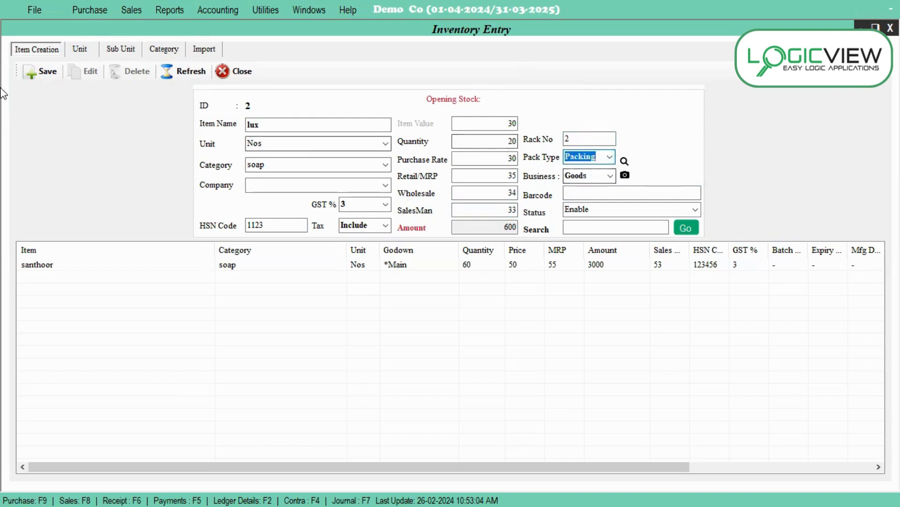
left_click(38, 76)
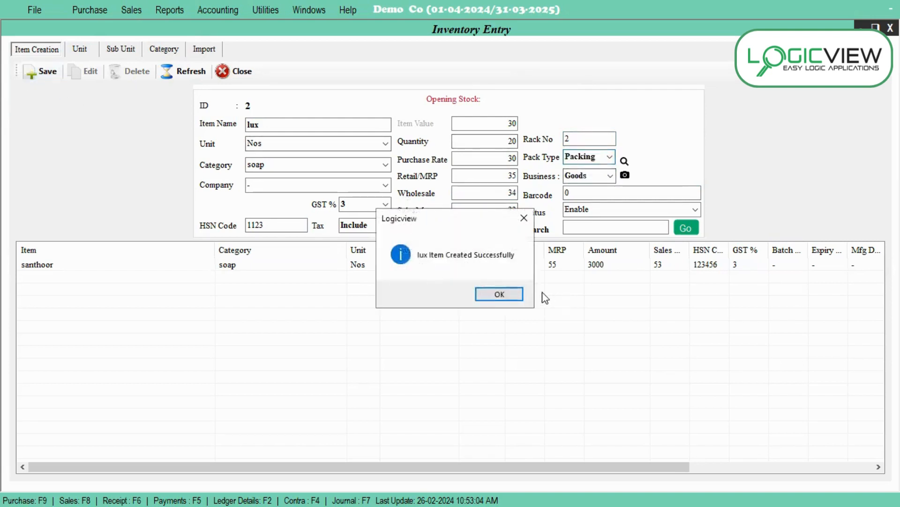
left_click(515, 294)
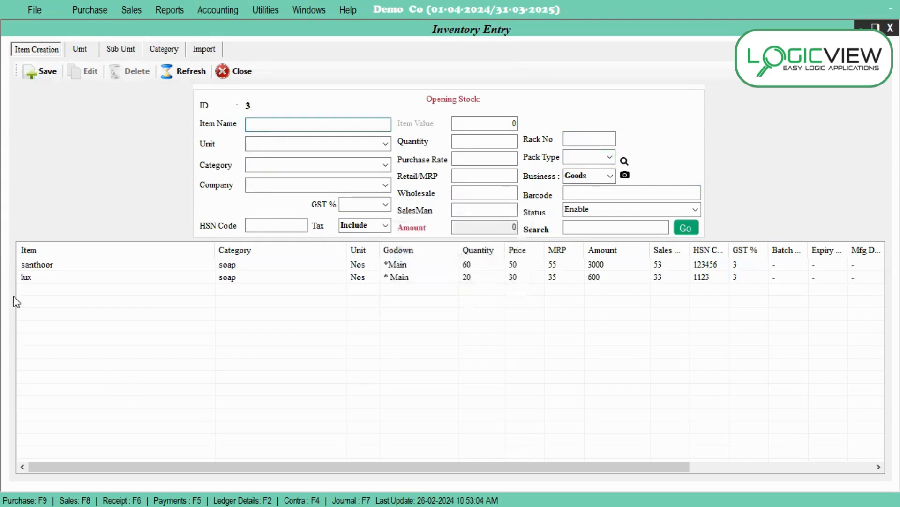
scroll(563, 368, "right", 2)
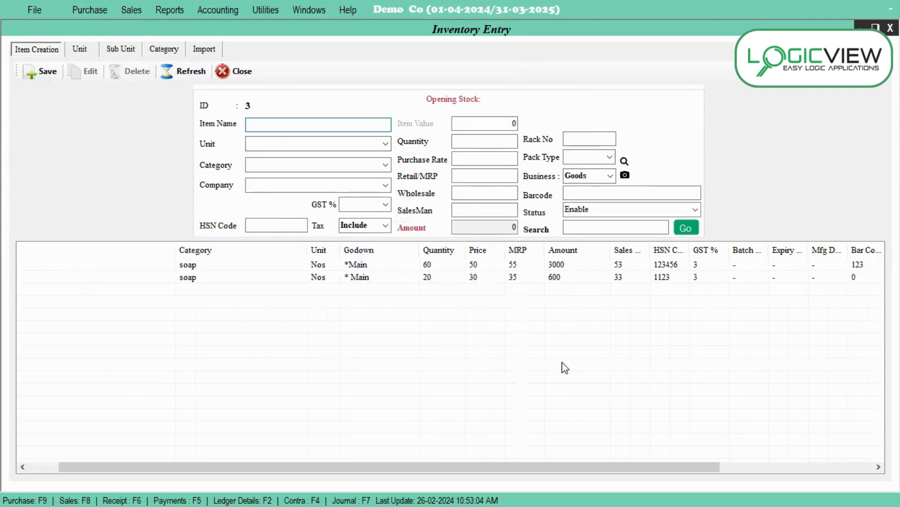
scroll(231, 341, "left", 2)
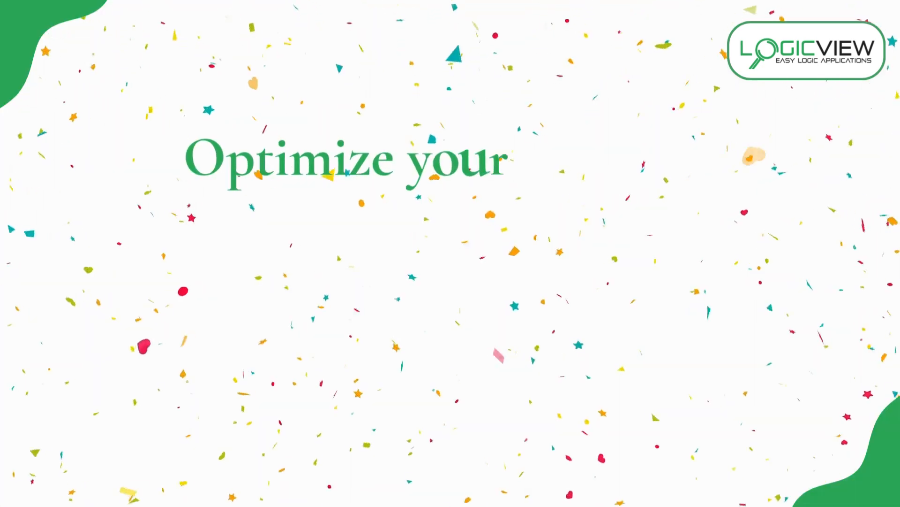